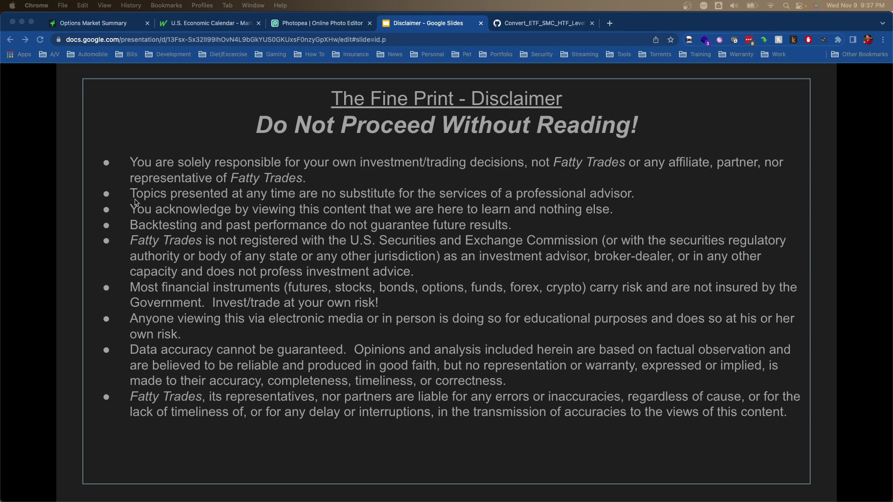
- On the GitHub Convert_ETF_SMC_HTF_Levels page, begin selecting the index.tps code from line 1
left_click(568, 28)
scroll(321, 153, "up", 15)
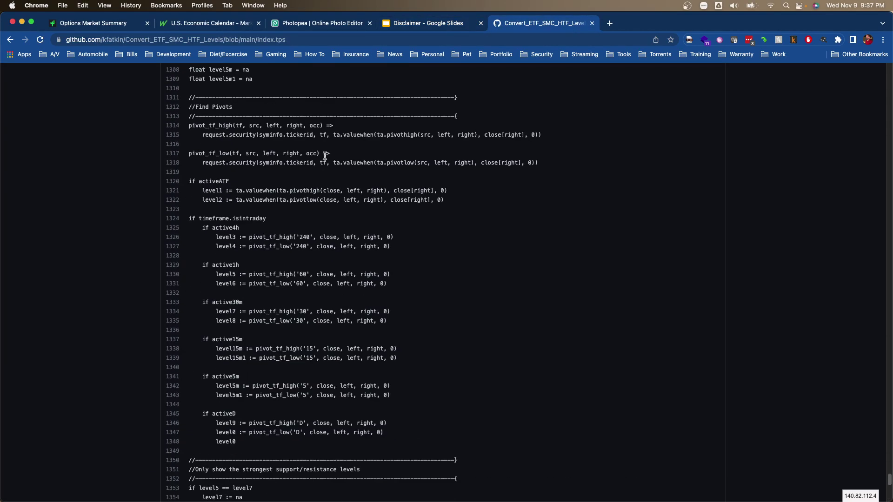
scroll(312, 174, "up", 20)
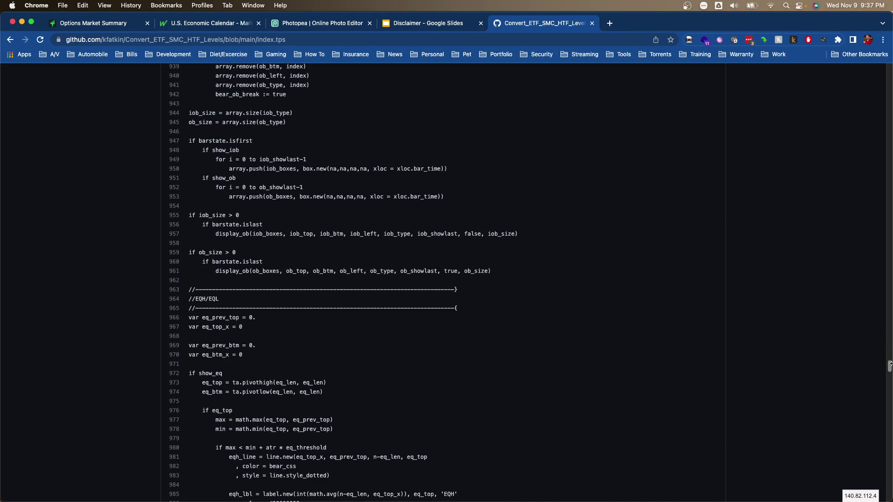
left_click_drag(889, 368, 886, 70)
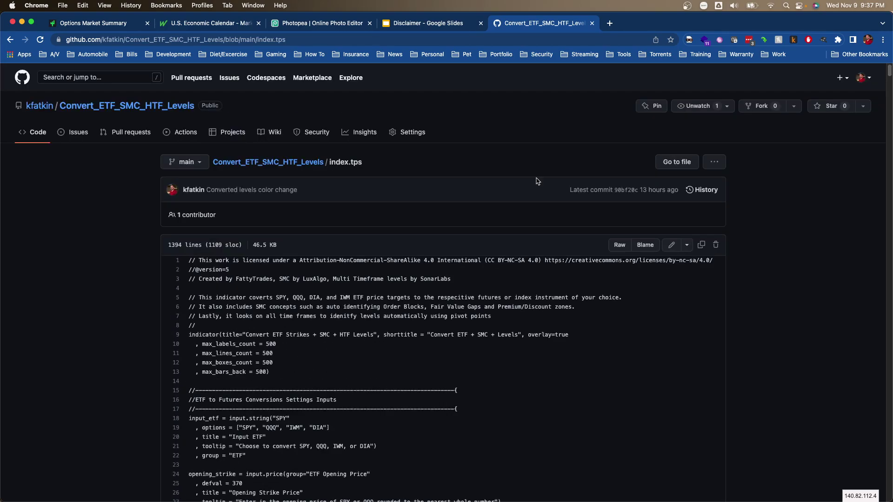
scroll(193, 251, "down", 5)
scroll(186, 223, "up", 2)
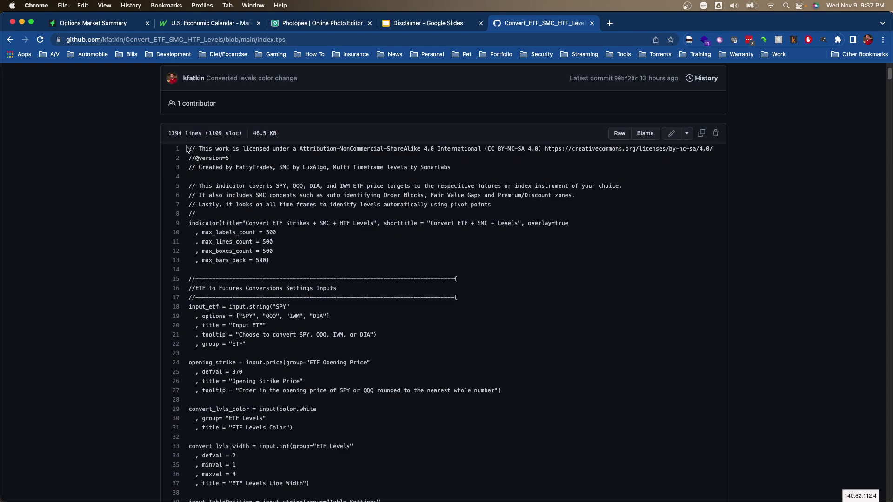
left_click_drag(187, 150, 226, 217)
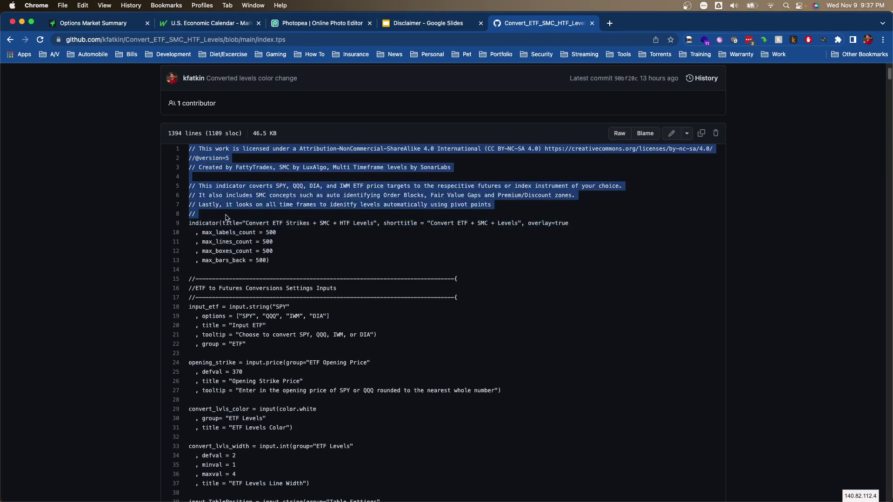
left_click(227, 218)
left_click_drag(188, 149, 349, 412)
- Extend the selection down to line 1393, copy it, and switch to TradingView
scroll(274, 255, "down", 15)
scroll(330, 319, "down", 20)
scroll(334, 333, "down", 20)
scroll(335, 335, "down", 20)
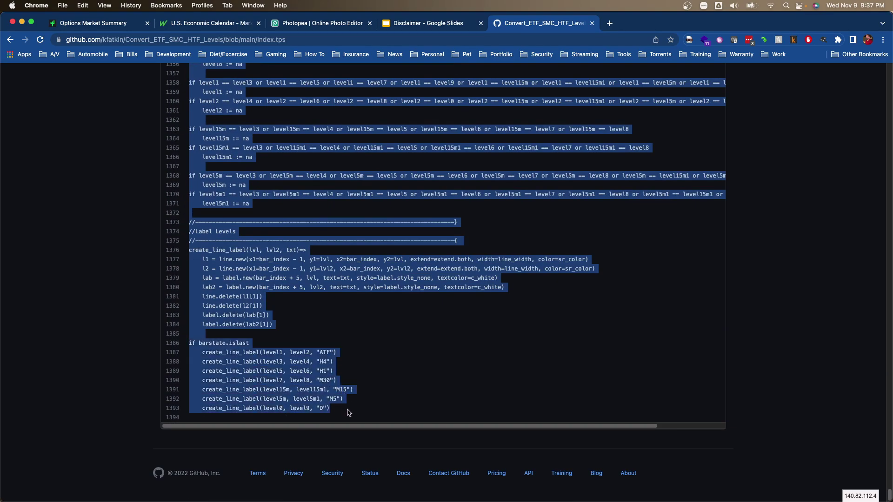
right_click(320, 388)
left_click(380, 404)
key("super+Tab")
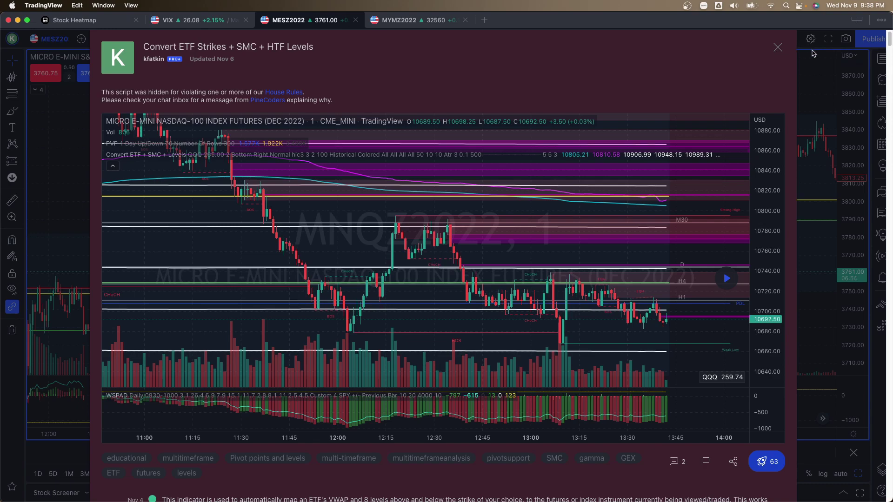
- Close the script page and indicator search, then open the Pine Editor on the MYMZ2022 layout
left_click(777, 48)
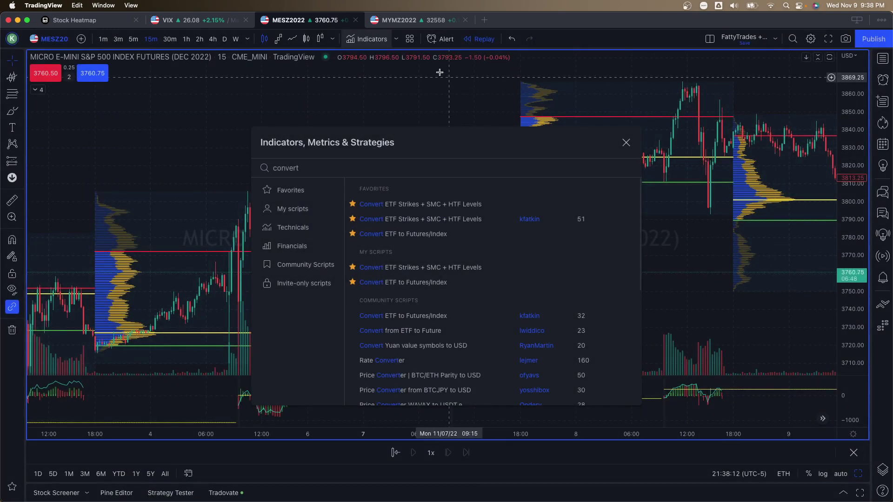
left_click(623, 143)
left_click(409, 21)
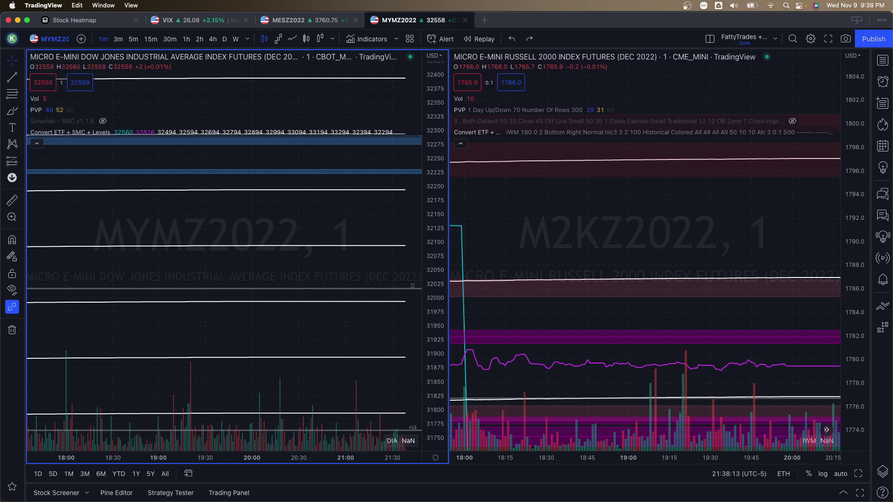
left_click(122, 493)
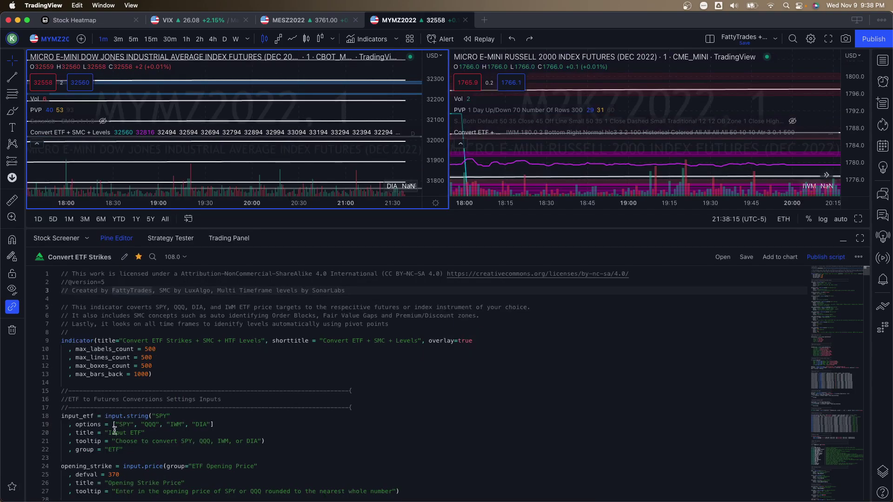
- Rename the Convert ETF Strikes script to 'FattyTrades Indicator'
left_click(158, 274)
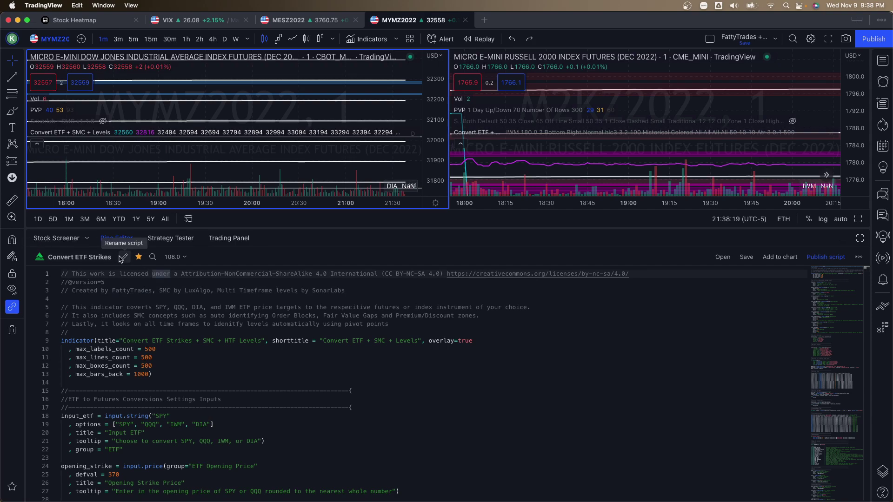
left_click(129, 289)
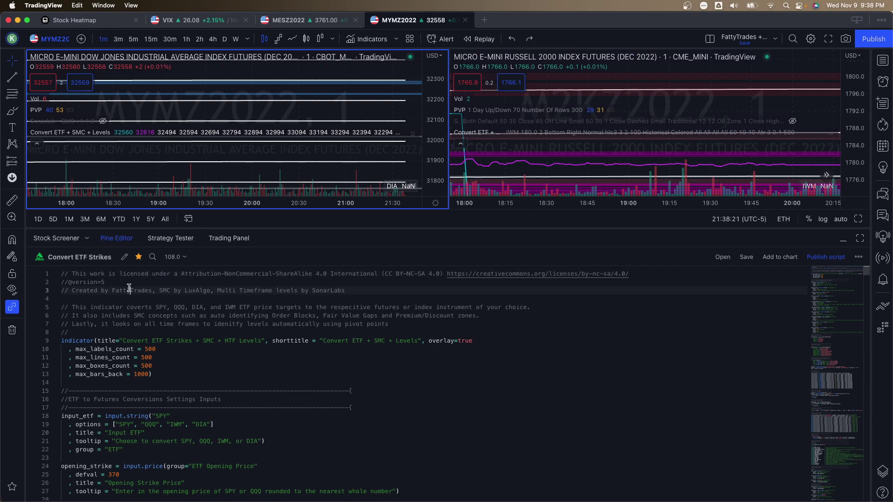
left_click(124, 256)
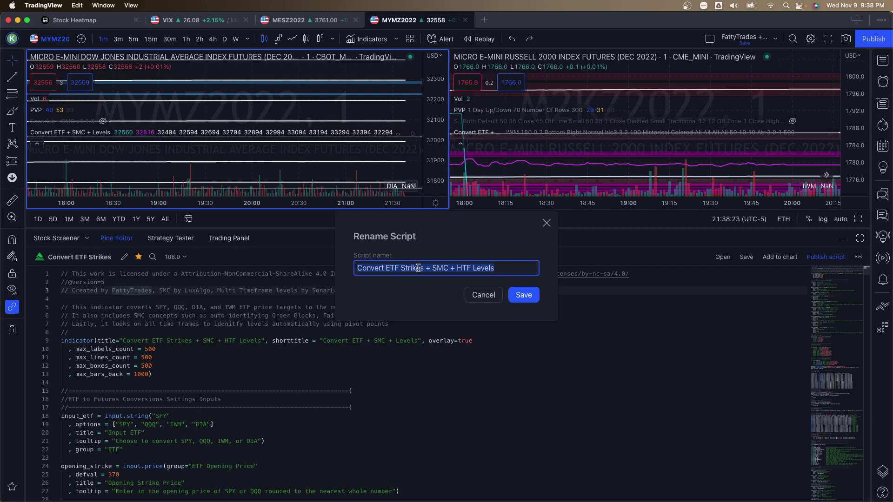
type("FattyT")
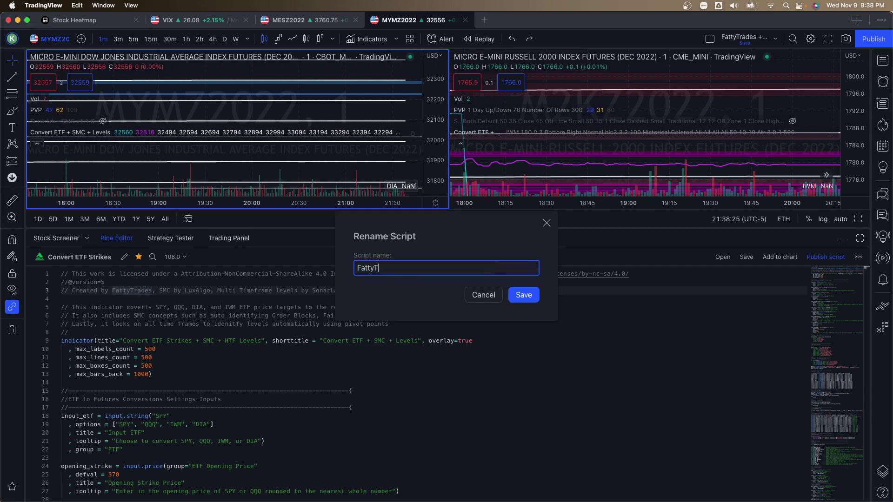
type("rades Indicator")
left_click(511, 293)
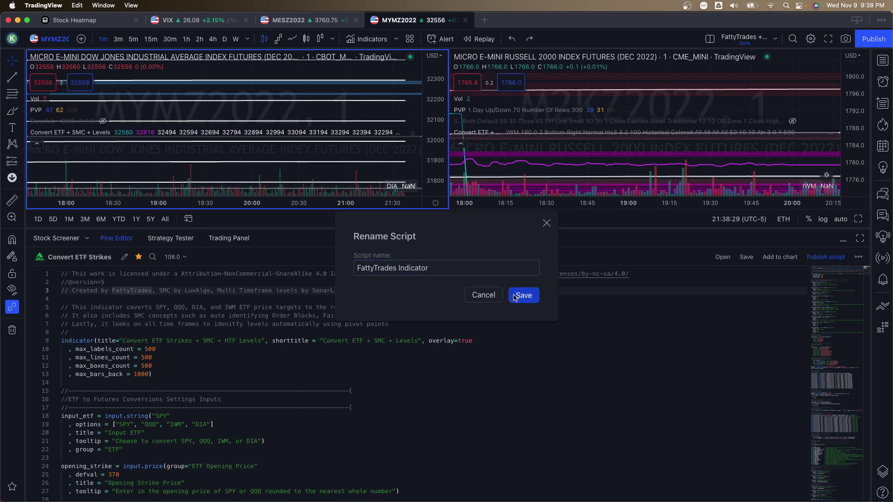
- Cancel the rename, paste the GitHub code over the entire script, and collapse the Pine Editor
left_click(483, 296)
key("super+a")
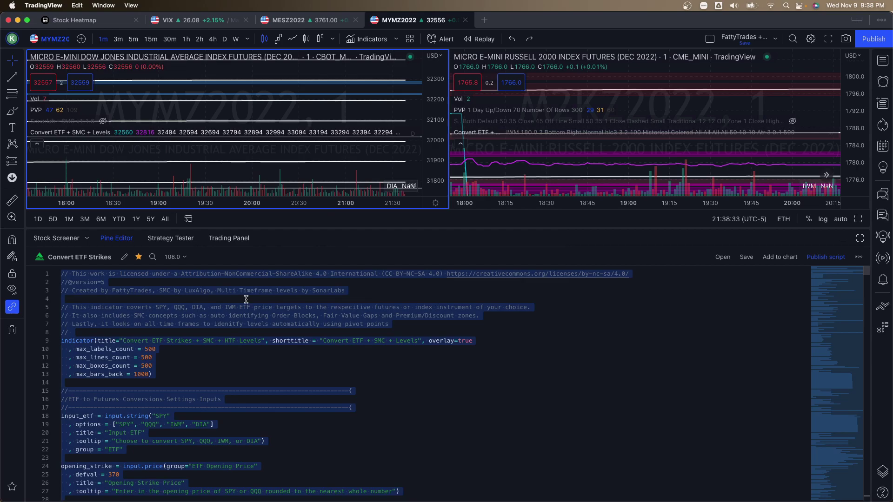
key("Right")
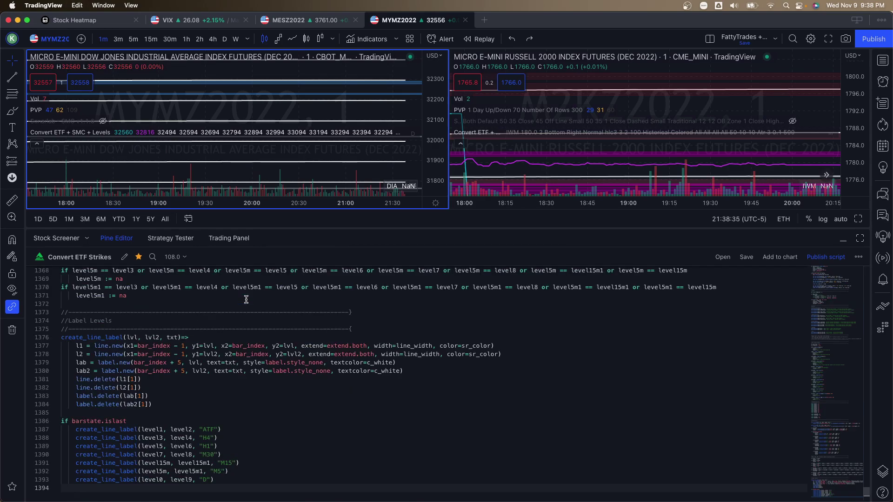
scroll(246, 299, "up", 20)
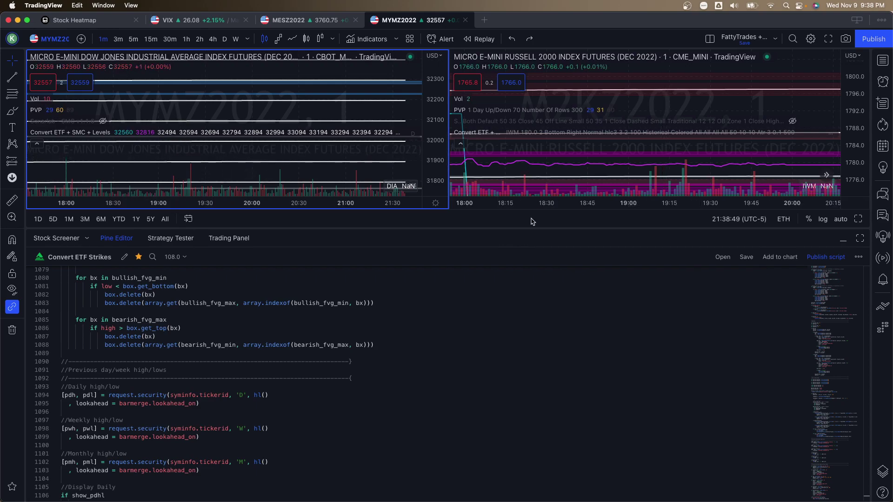
double_click(523, 242)
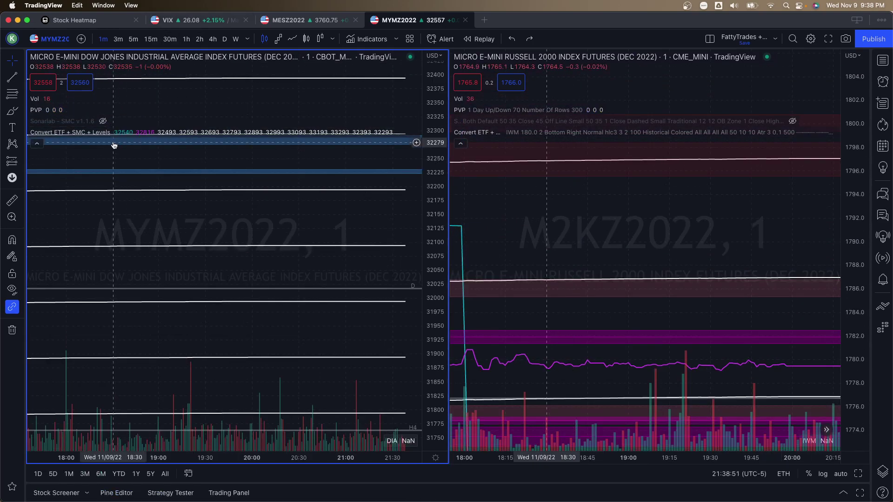
- Add kfatkin's Convert ETF to Futures/Index from a 'convert etf' search and hide Convert ETF + SMC + Levels
left_click(130, 132)
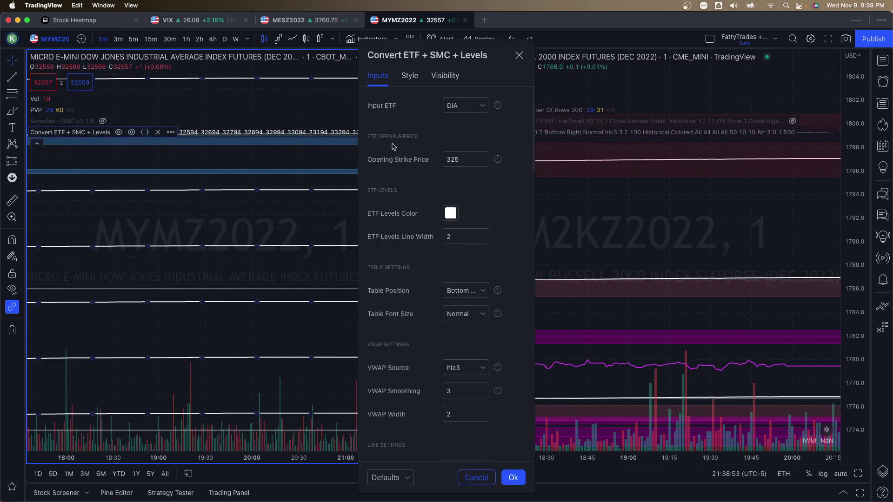
left_click(520, 56)
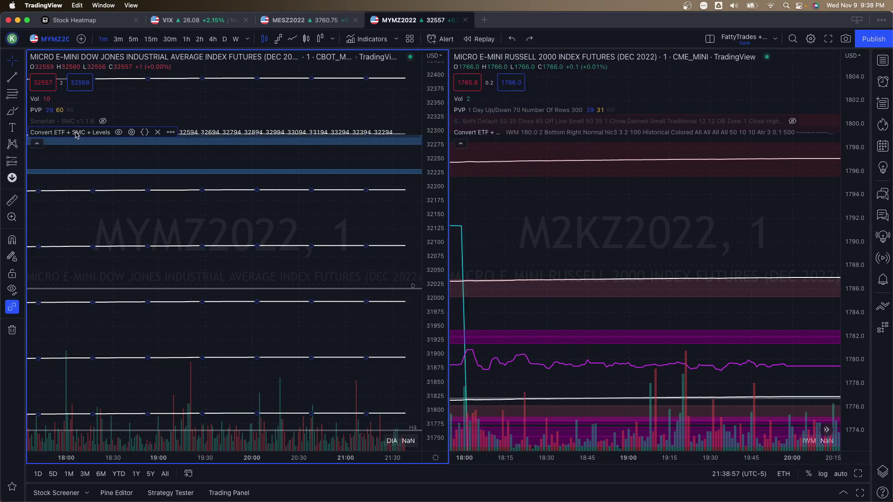
left_click(386, 41)
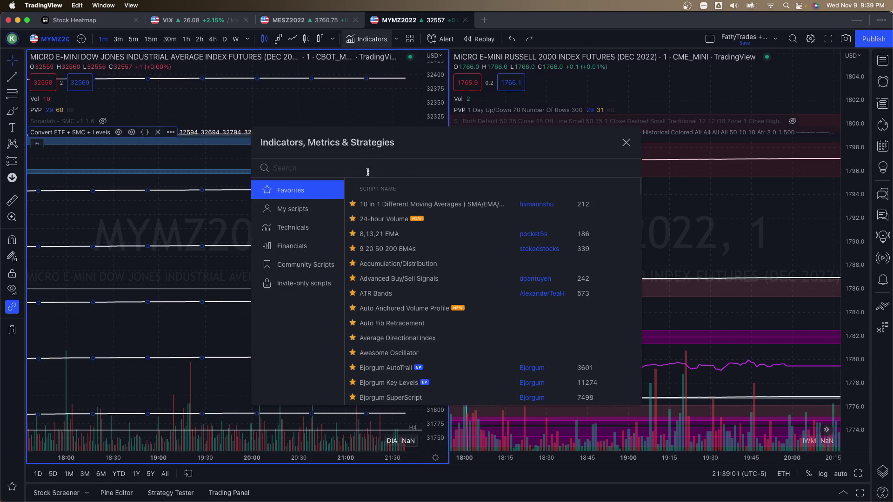
type("convert ")
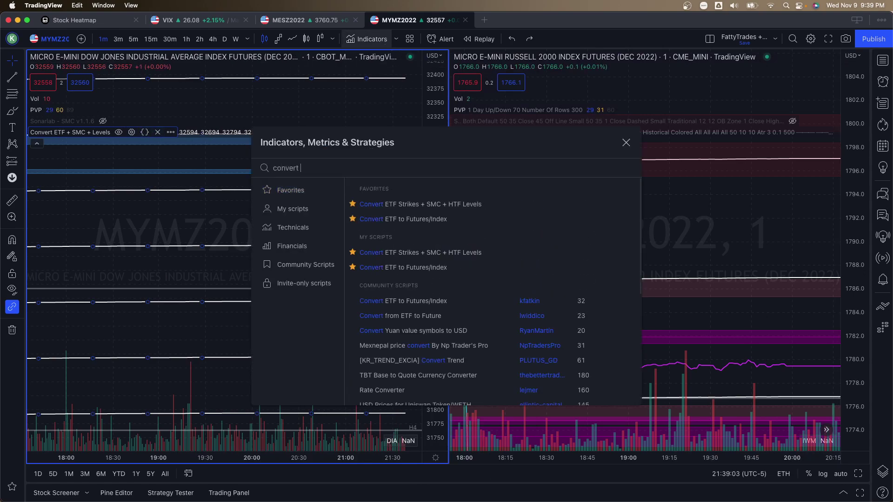
type("etf")
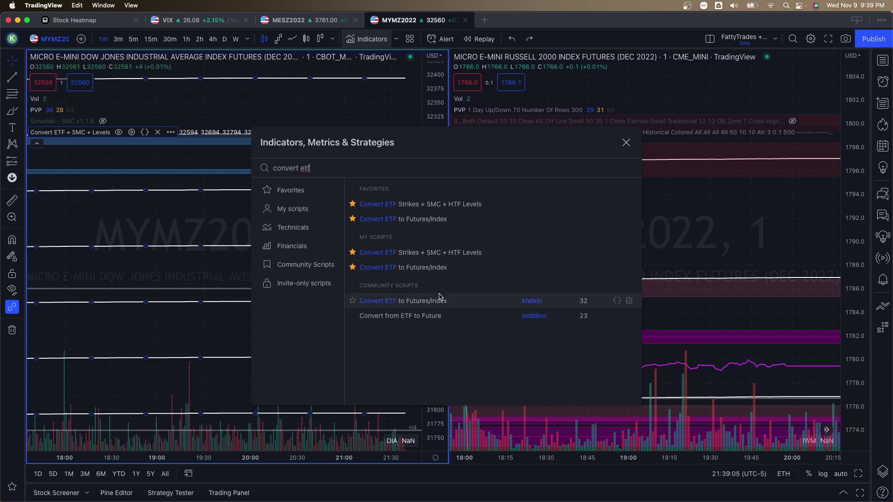
left_click(388, 302)
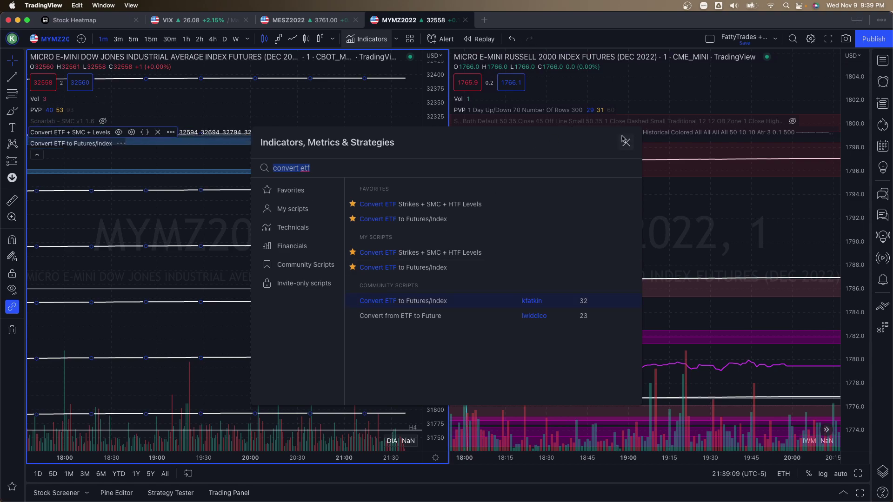
key("Escape")
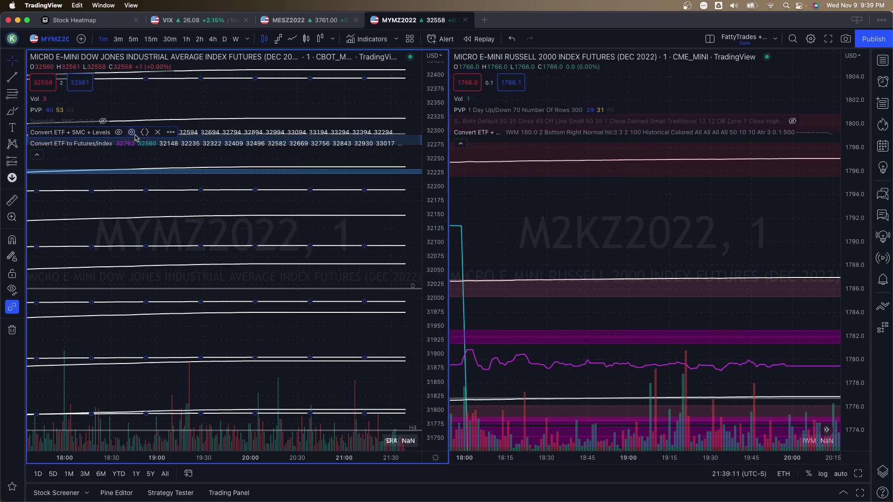
left_click(119, 132)
- Review Convert ETF to Futures/Index inputs (SPY, opening strike 370) and style, then close its settings
left_click(134, 144)
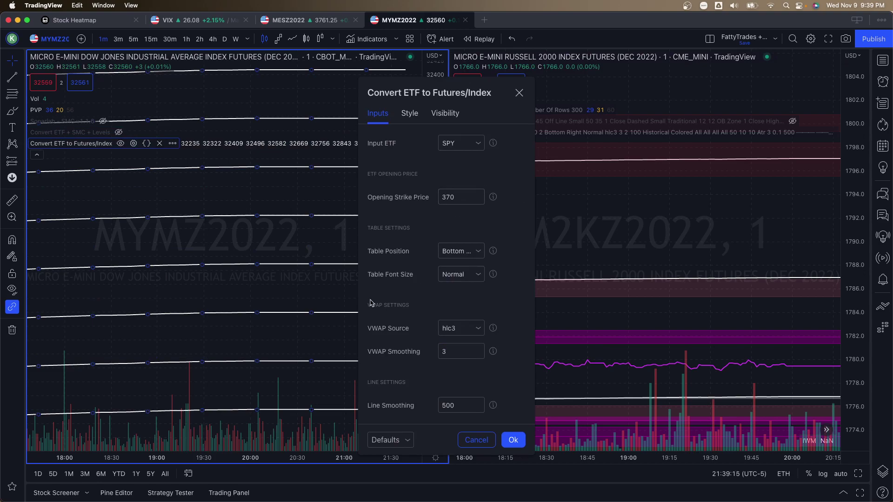
left_click(410, 114)
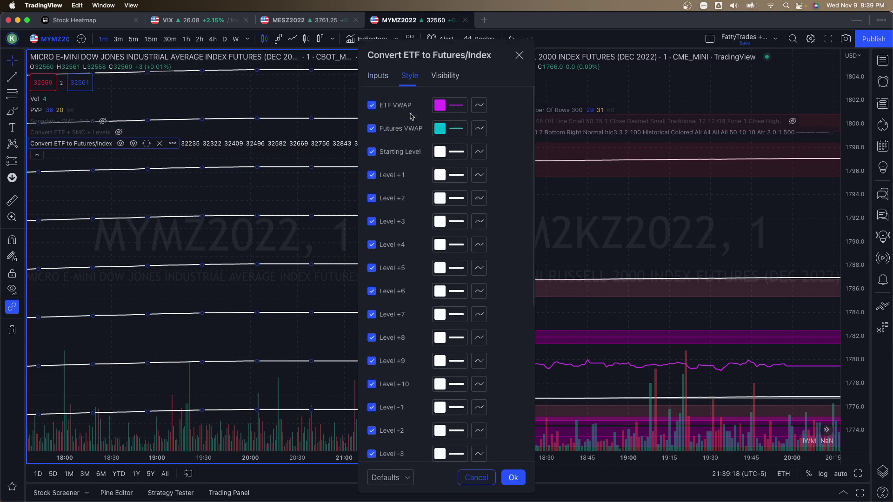
left_click(378, 77)
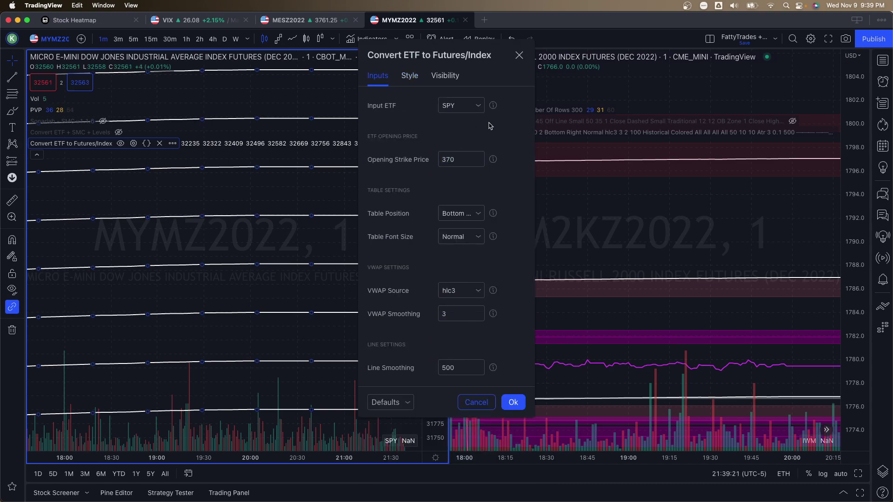
left_click(409, 77)
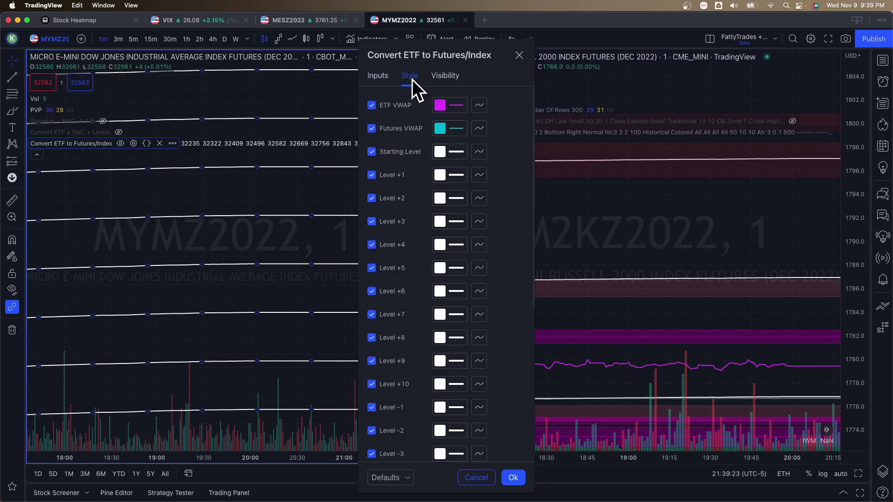
left_click(384, 74)
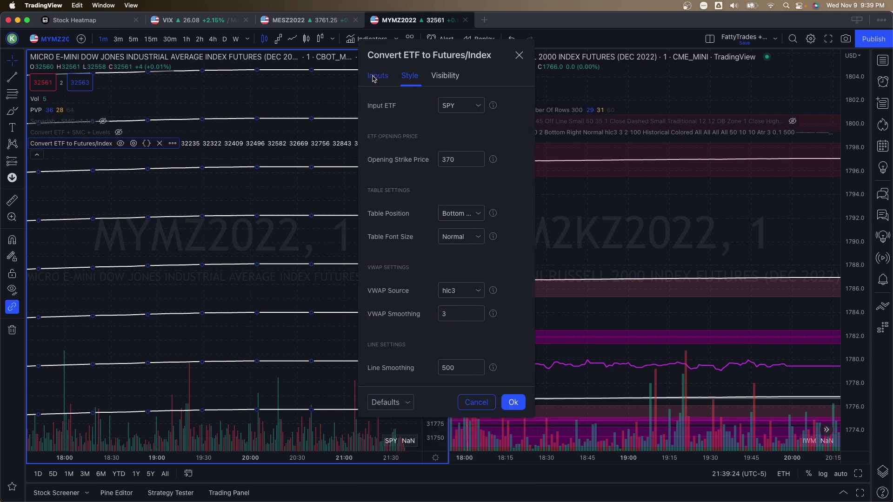
left_click(519, 56)
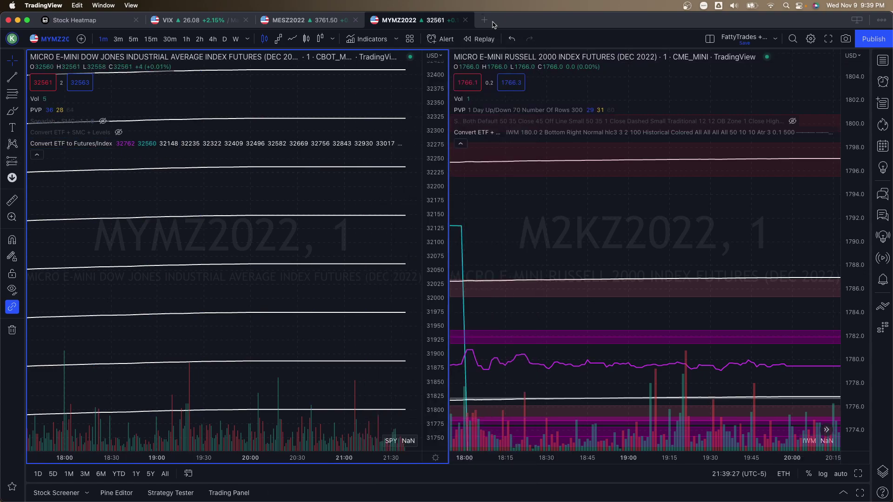
- Search 'luxalgo' in the indicator library and add Smart Money Concepts [LuxAlgo] to MYMZ2022
left_click(382, 42)
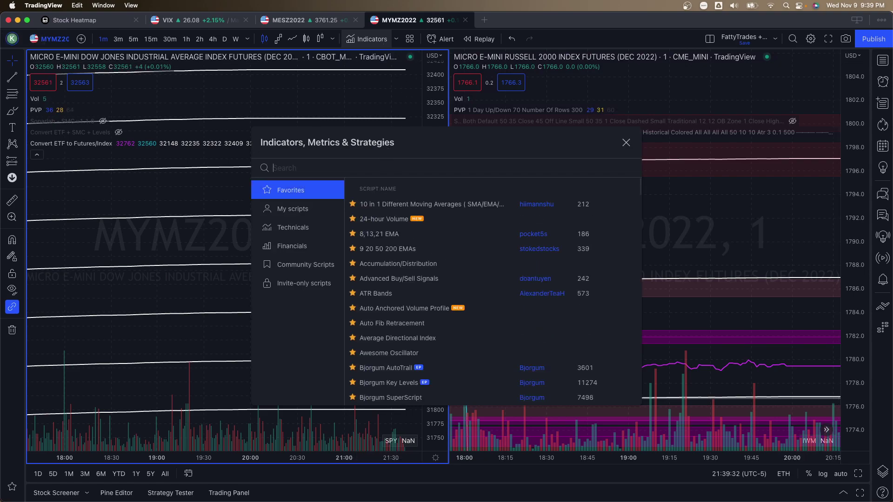
type("luxalgo")
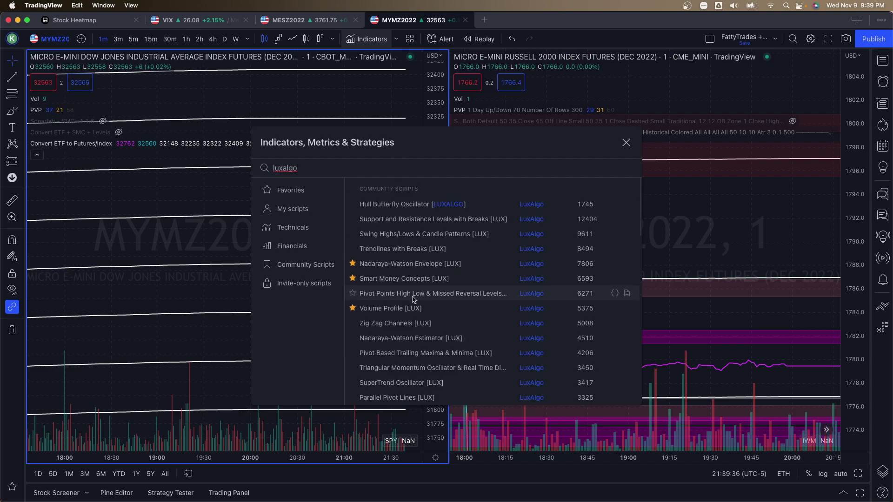
scroll(416, 297, "down", 2)
scroll(417, 298, "up", 2)
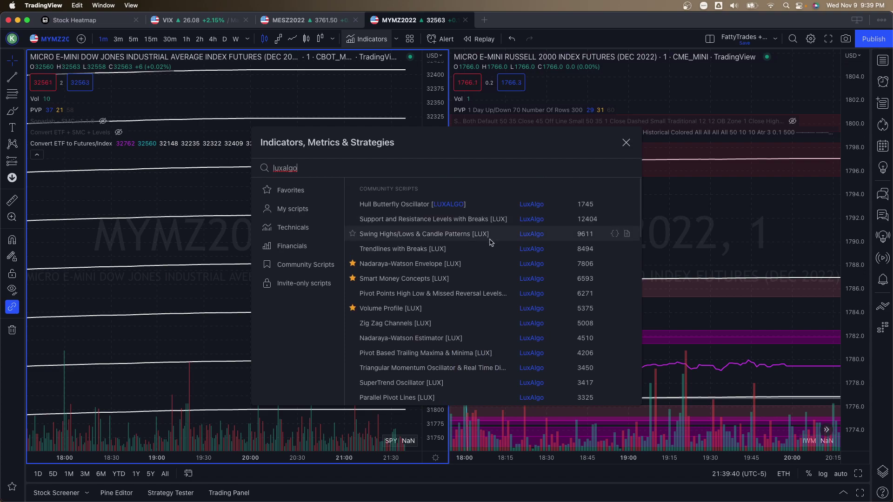
left_click(427, 279)
- Set Smart Money Concepts Internal and Swing Order Blocks both to 10
left_click(626, 142)
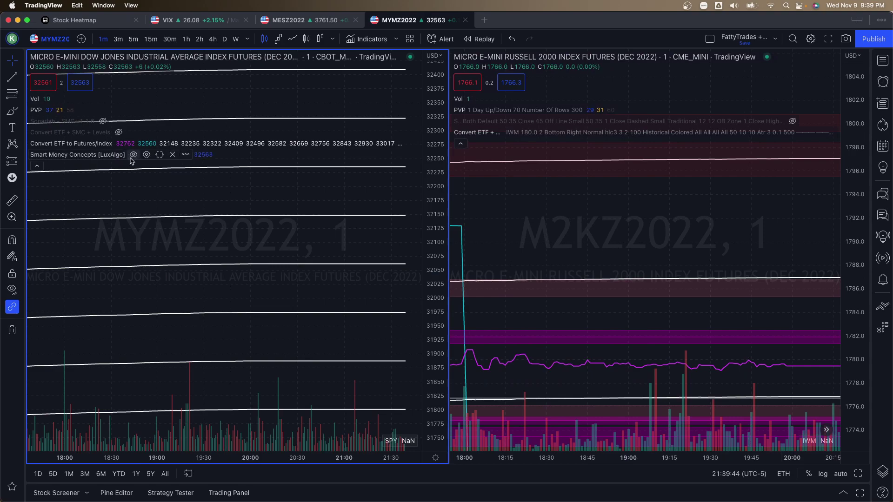
left_click(147, 154)
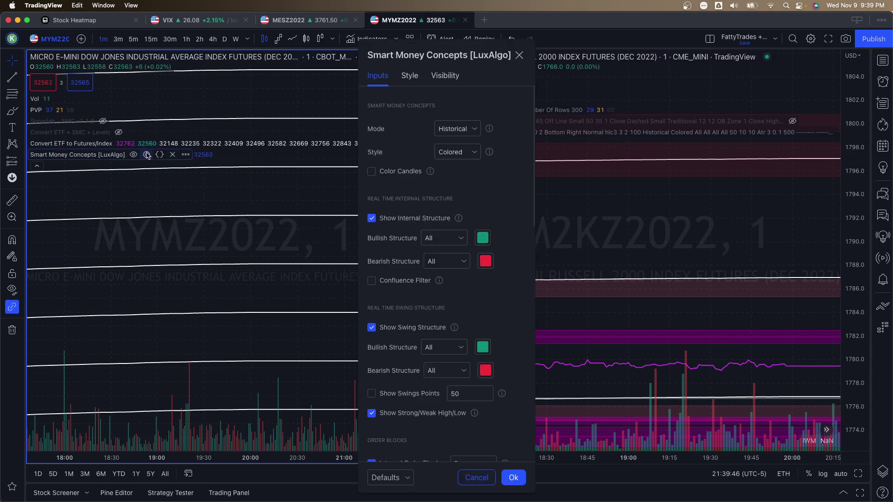
scroll(482, 209, "down", 3)
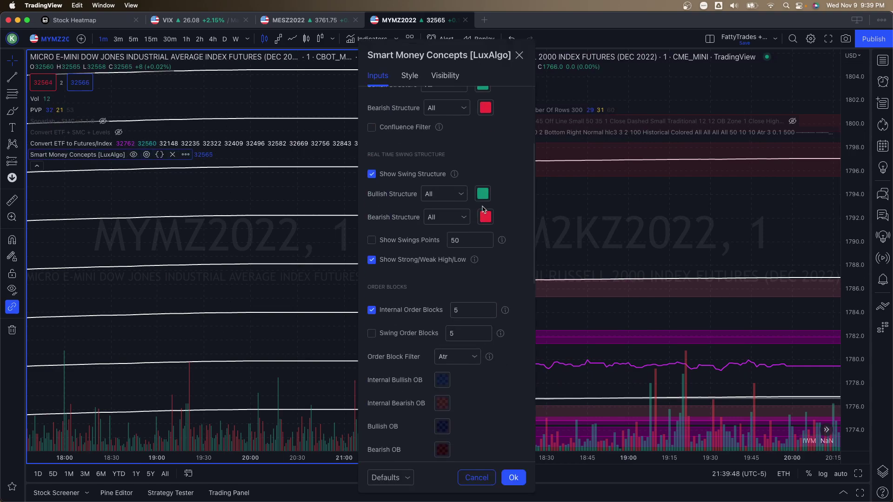
scroll(446, 214, "down", 1)
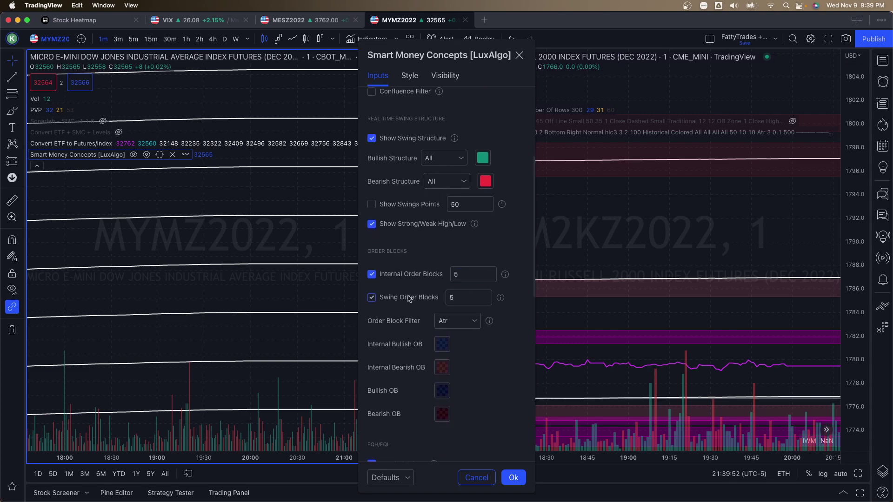
left_click(463, 269)
type("10")
key("Tab")
key("Tab")
type("10")
key("Tab")
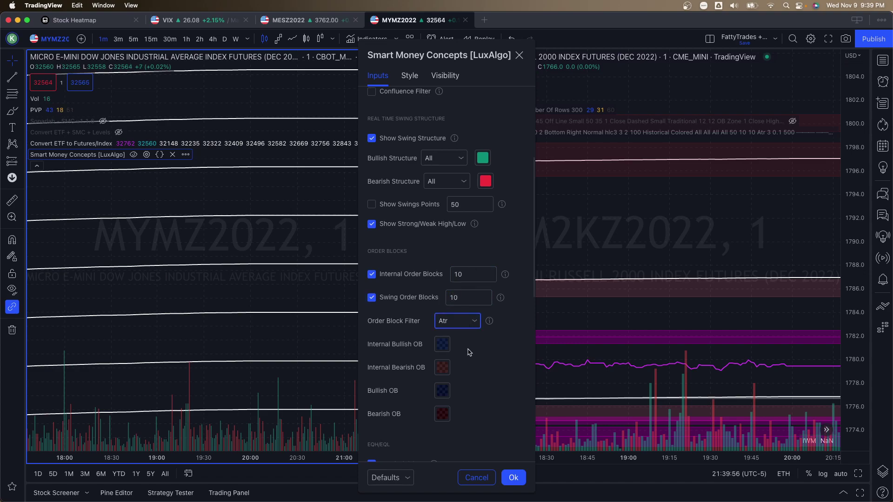
- Enable Daily, Weekly and Monthly highs/lows and Fair Value Gaps, with Extend FVG at 500
scroll(440, 364, "down", 10)
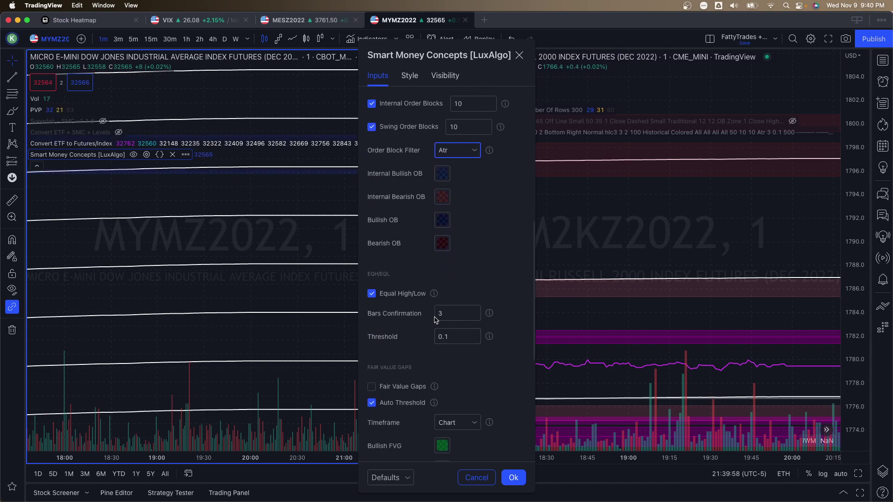
scroll(410, 235, "down", 5)
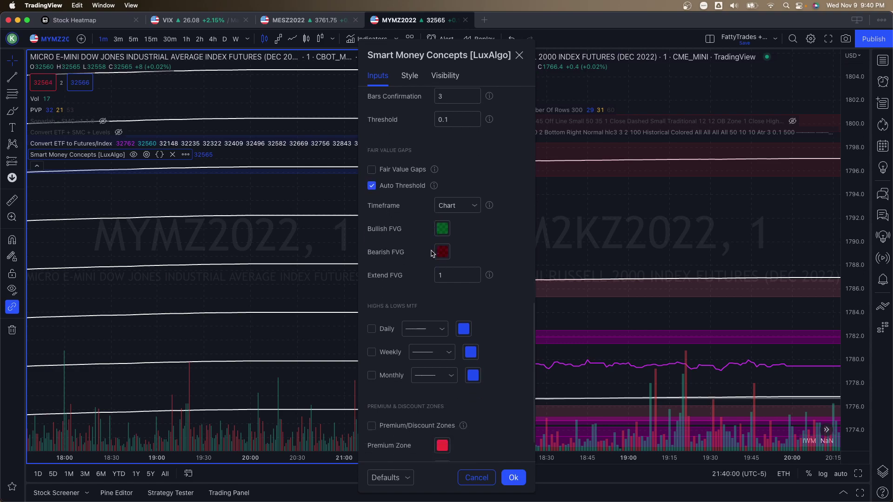
left_click(383, 279)
left_click(382, 304)
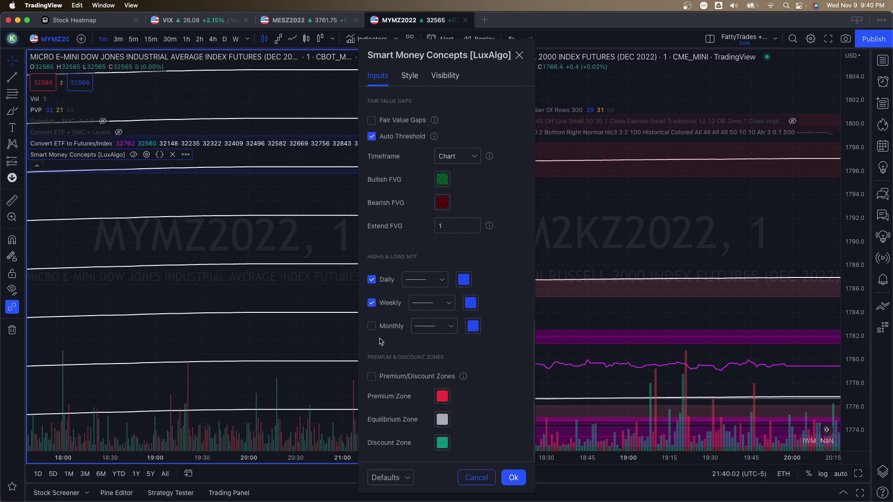
left_click(383, 329)
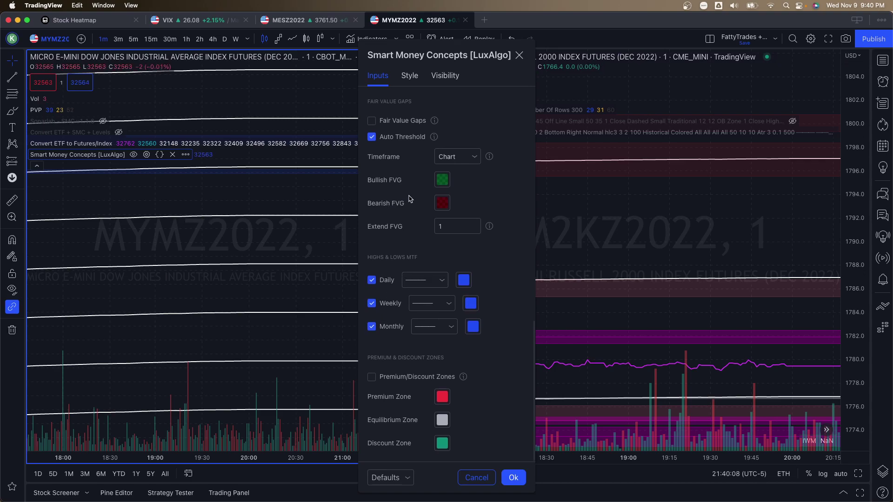
scroll(396, 188, "up", 2)
left_click(398, 178)
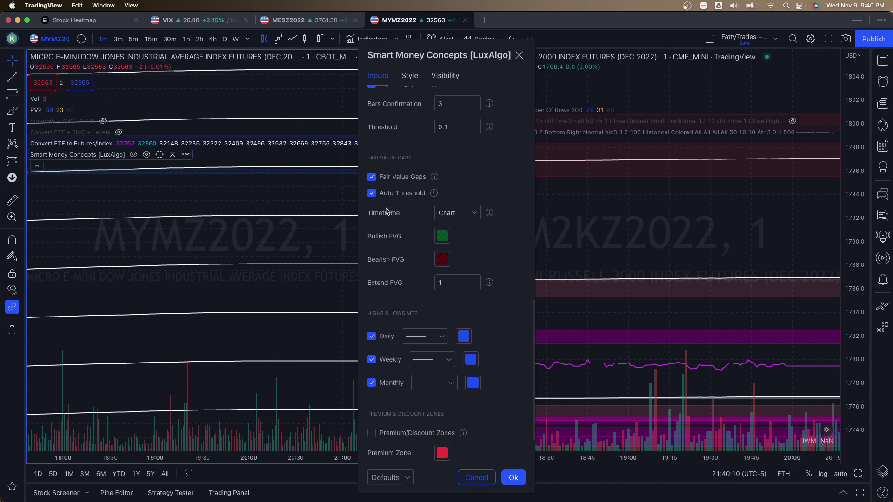
left_click(447, 281)
- Apply the Smart Money Concepts settings, then add Sonarlab - Multi-TimeFrame Support and Resistance via a 'sonarlab' search
left_click(513, 477)
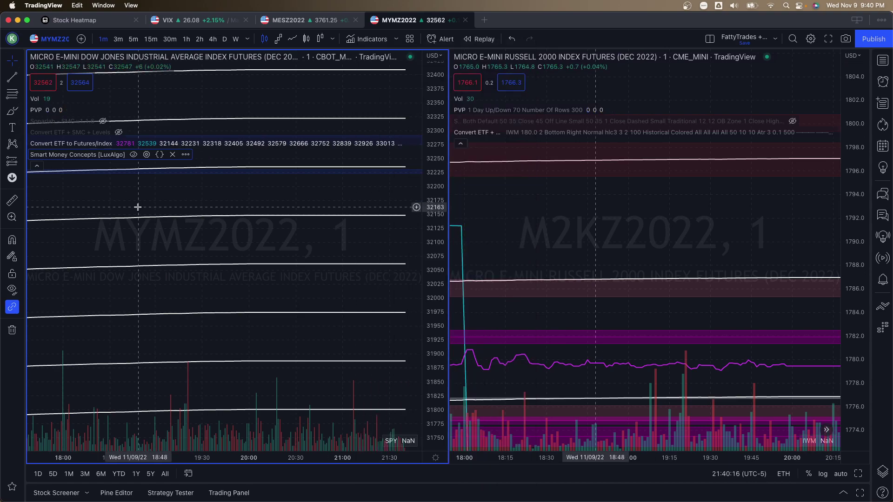
scroll(135, 190, "down", 5)
scroll(138, 192, "up", 4)
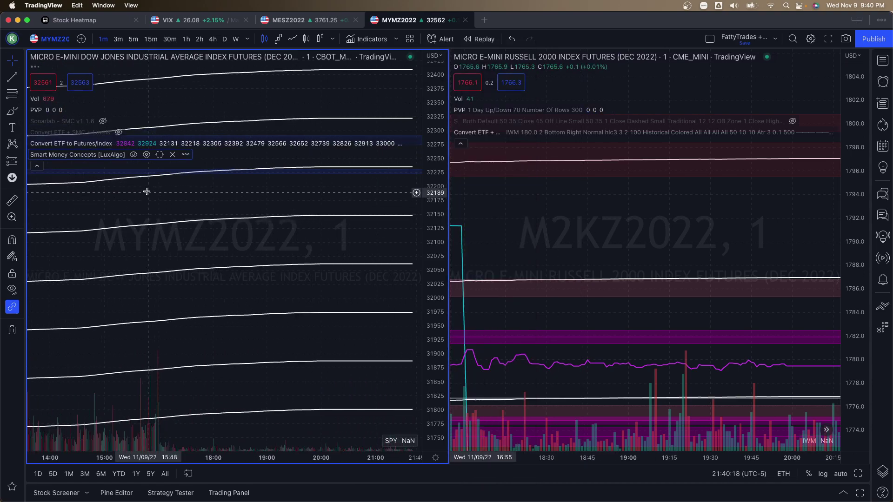
left_click(386, 38)
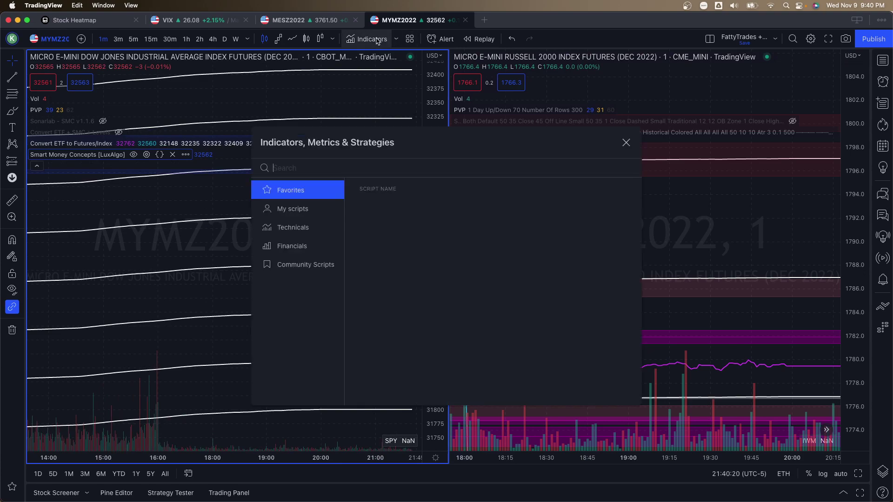
type("sonarlabs")
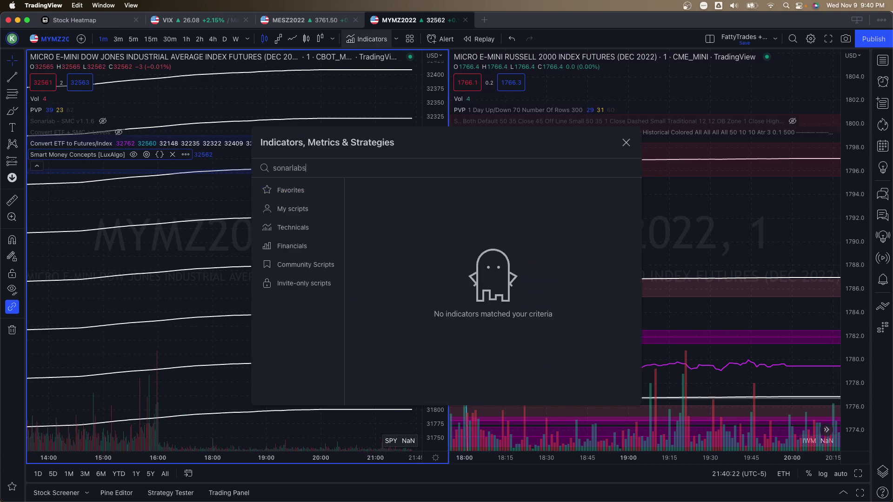
key("BackSpace")
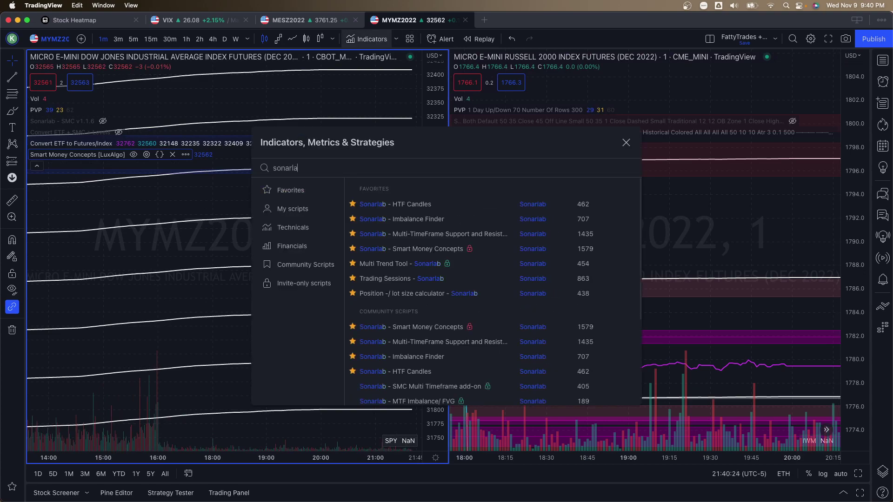
left_click(423, 233)
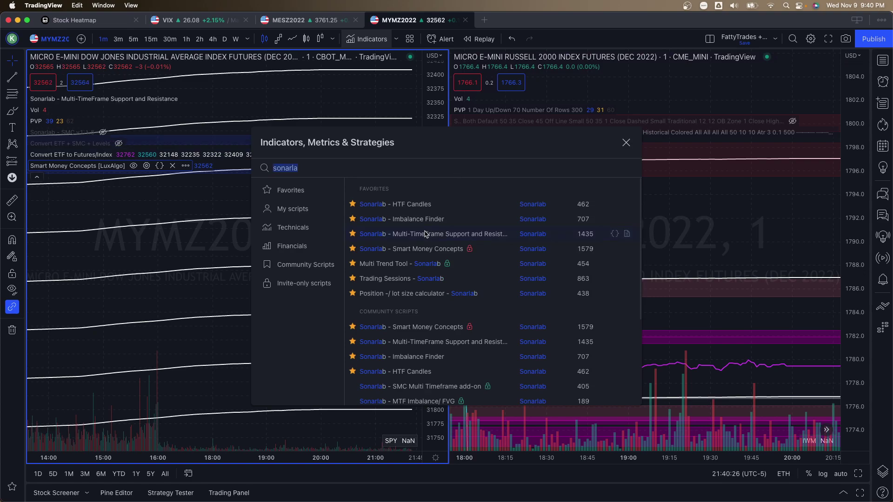
left_click(625, 143)
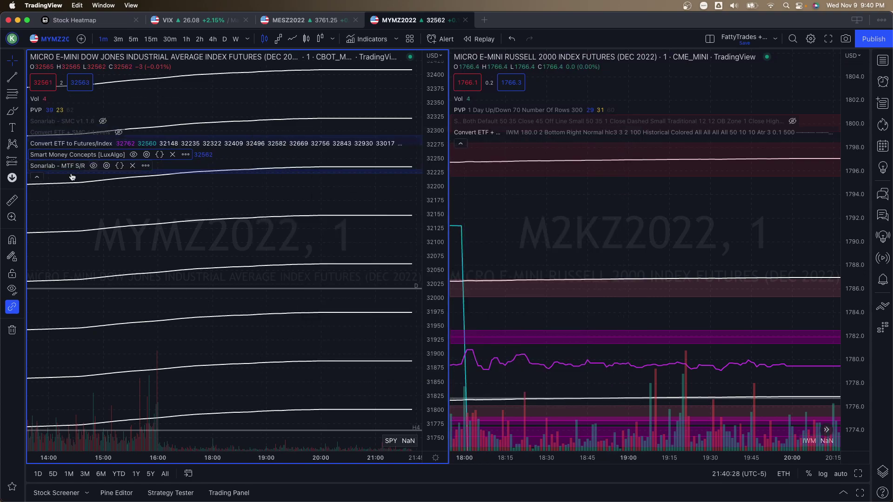
- In Sonarlab MTF S/R settings, keep version 1.0.3 and uncheck Current Timeframe, M5 and M15
left_click(107, 166)
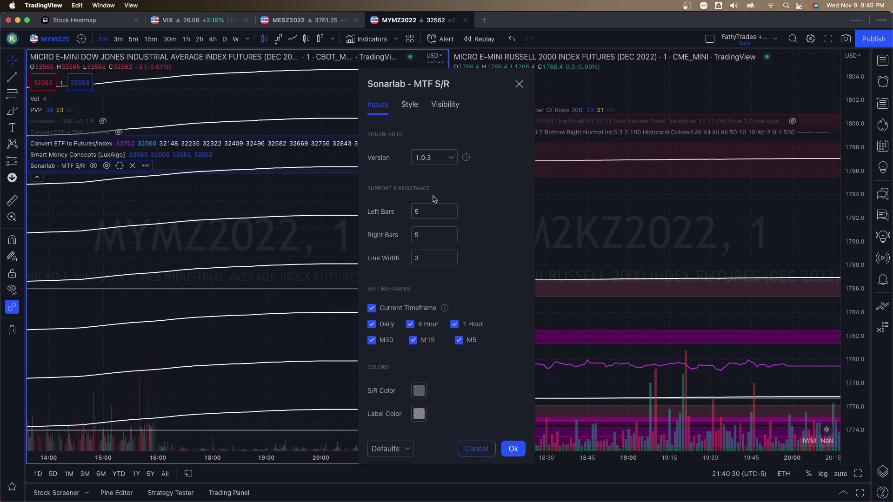
left_click(449, 158)
left_click(433, 174)
left_click(372, 308)
left_click(470, 340)
left_click(425, 340)
left_click(513, 449)
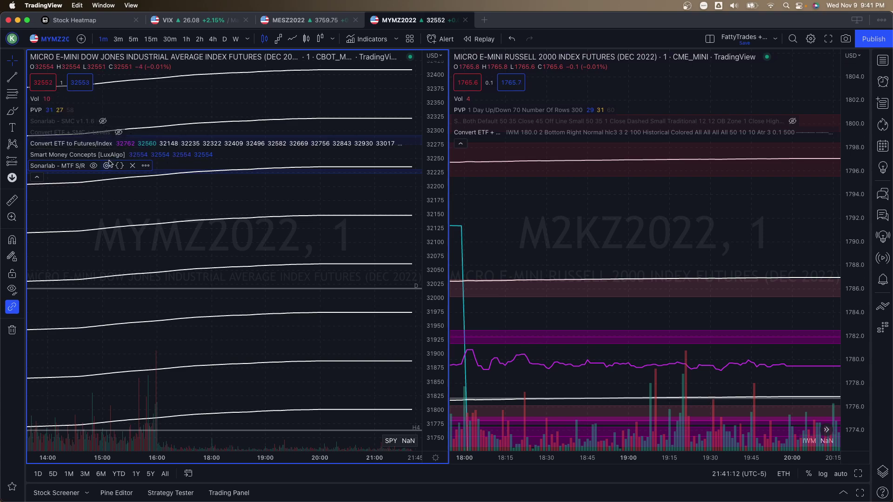
- Delete Sonarlab MTF S/R, Smart Money Concepts and Convert ETF to Futures/Index from the MYMZ2022 legend
left_click(133, 166)
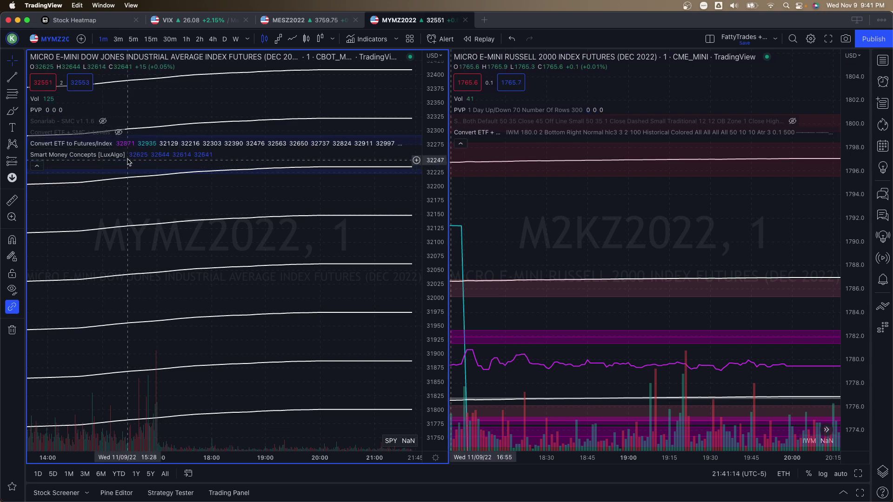
left_click(172, 155)
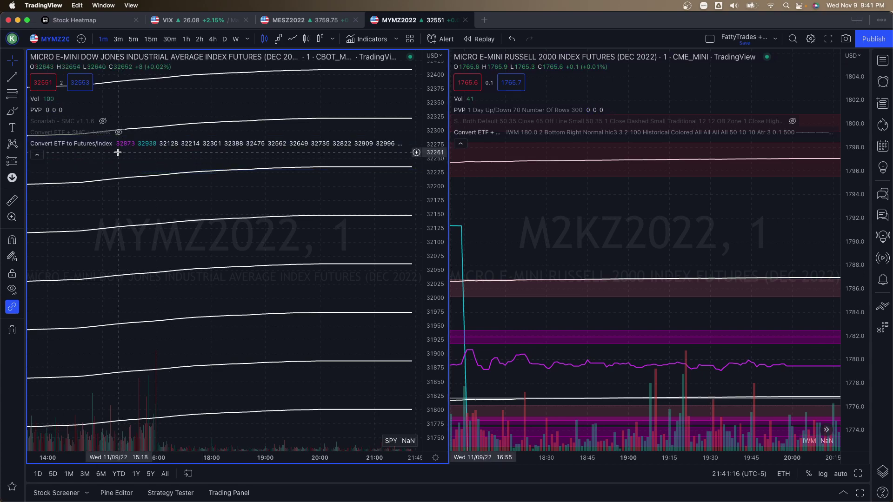
mouse_move(108, 144)
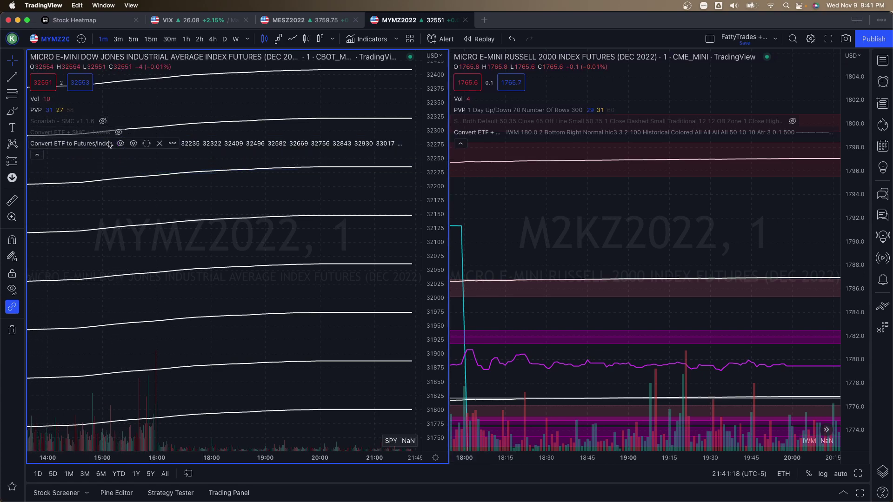
left_click(159, 143)
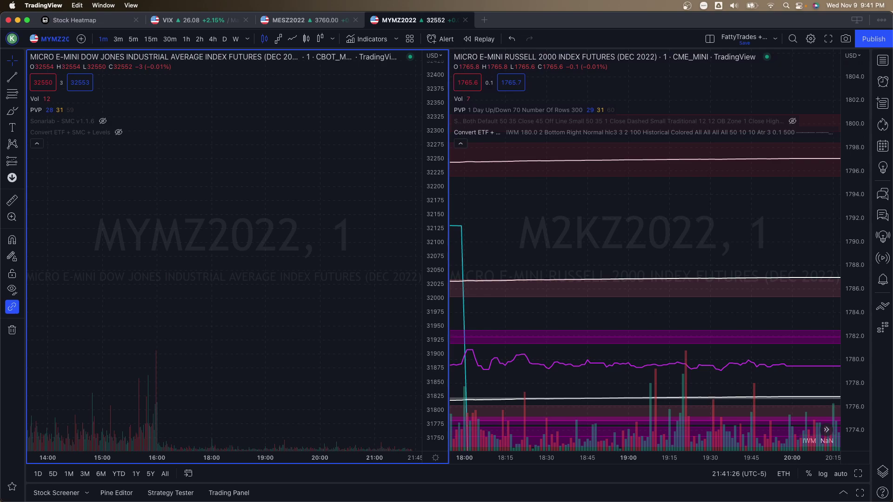
scroll(213, 213, "left", 10)
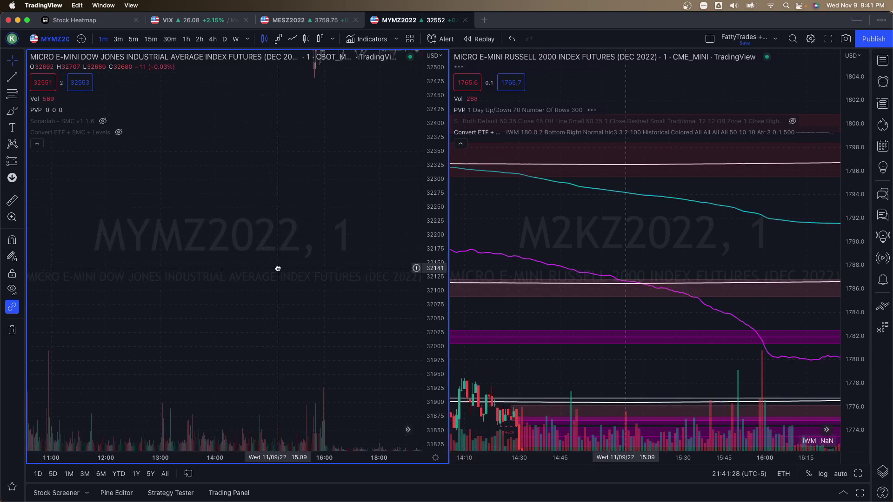
scroll(189, 185, "right", 10)
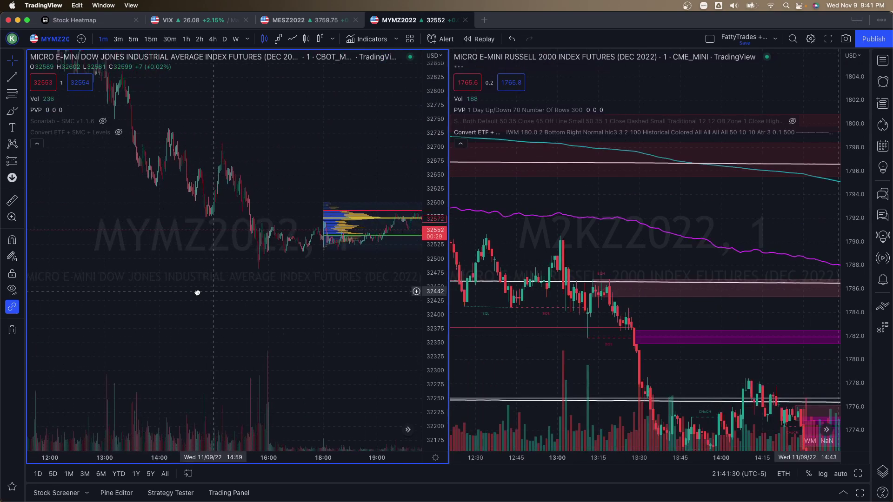
scroll(239, 283, "right", 10)
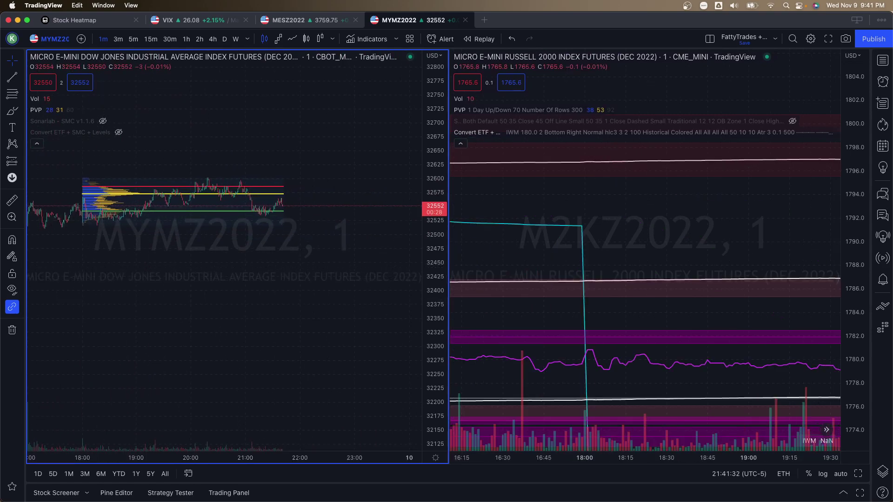